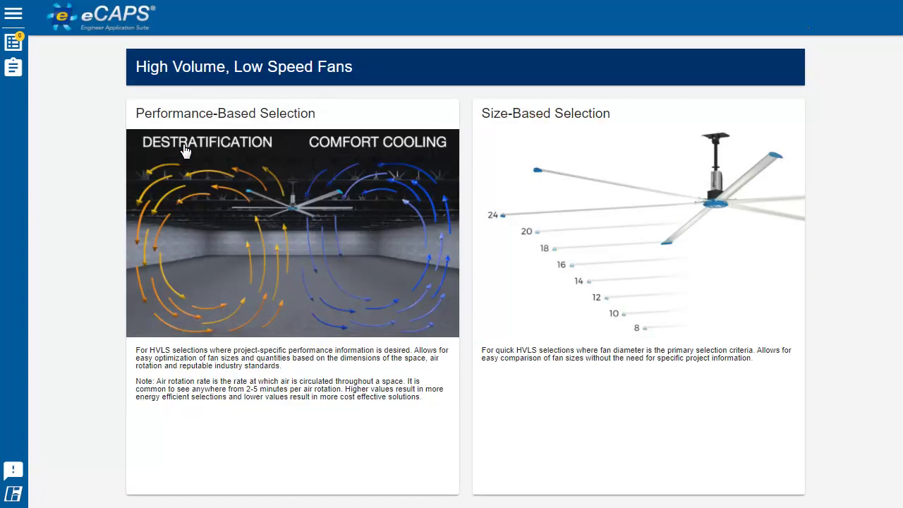
click(185, 151)
Step: Start a performance-based selection for a 200 × 200 × 20 ft space
click(275, 191)
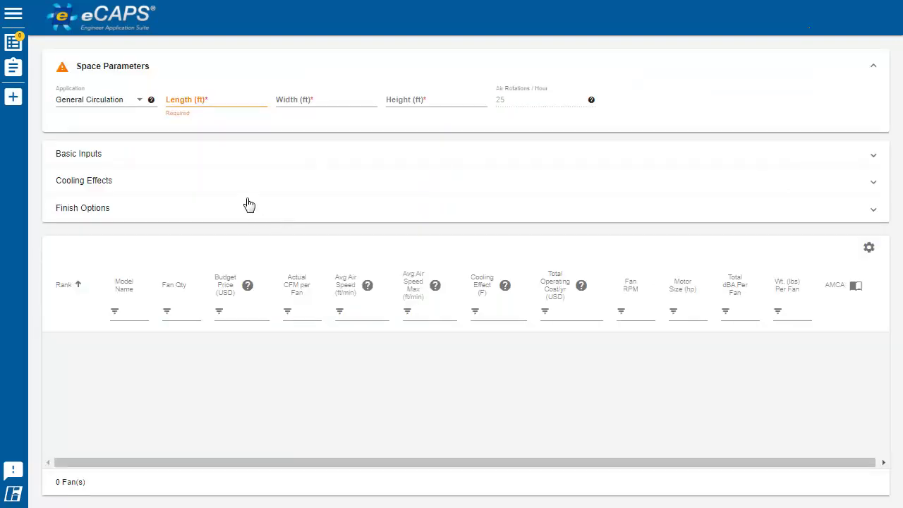
click(218, 100)
text(200)
click(323, 99)
text(200)
click(436, 100)
text(20)
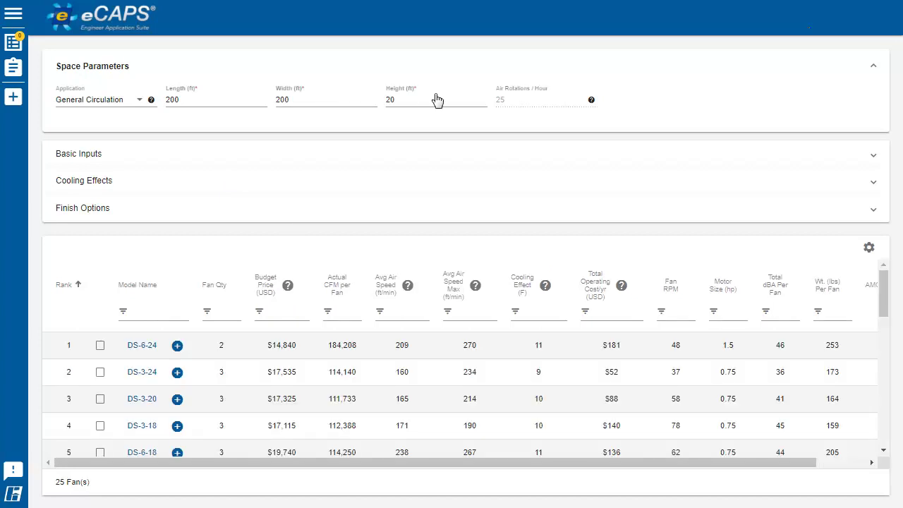
Step: Keep General Circulation as the application, leaving 25 ranked fans listed
click(89, 102)
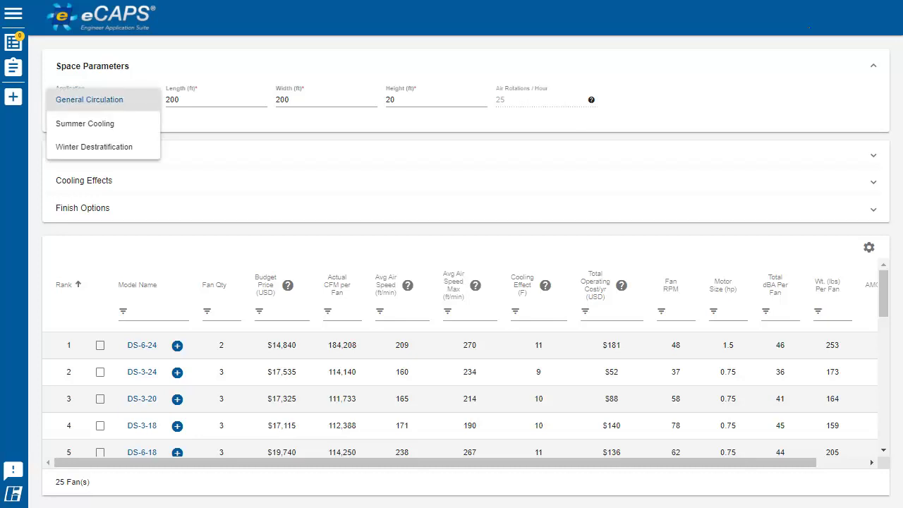
key(Down)
key(Down)
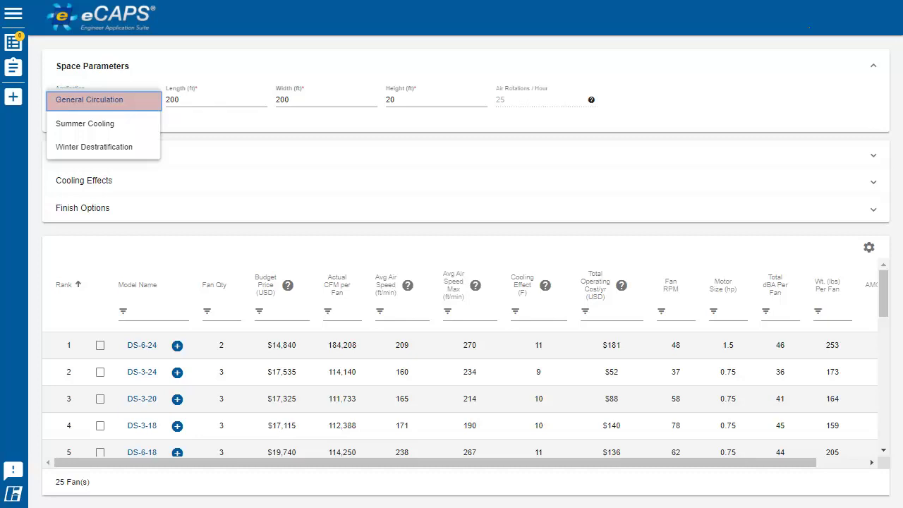
click(90, 103)
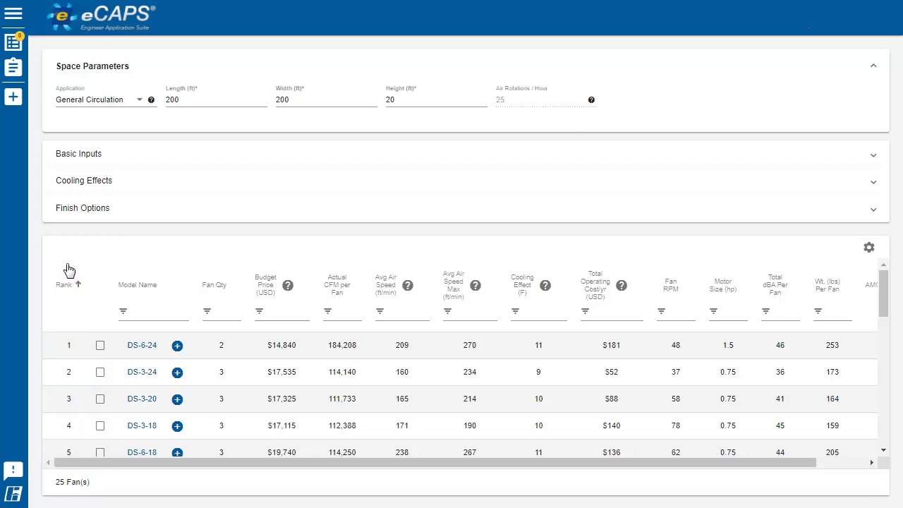
Step: Expand Basic Inputs to review 90% max speed and I-Beam mounting
click(117, 153)
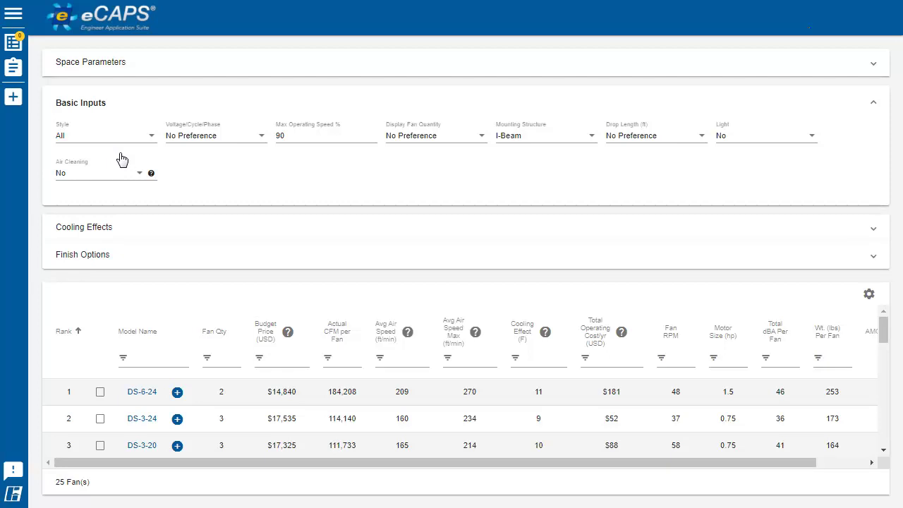
Step: Expand Cooling Effects and Finish Options, showing the custom flat-black scheme with mill airfoils
click(125, 227)
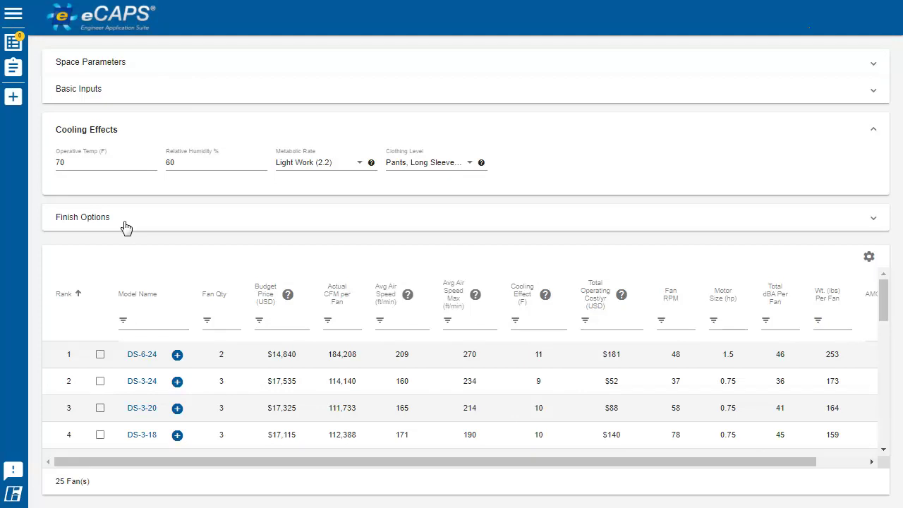
click(134, 221)
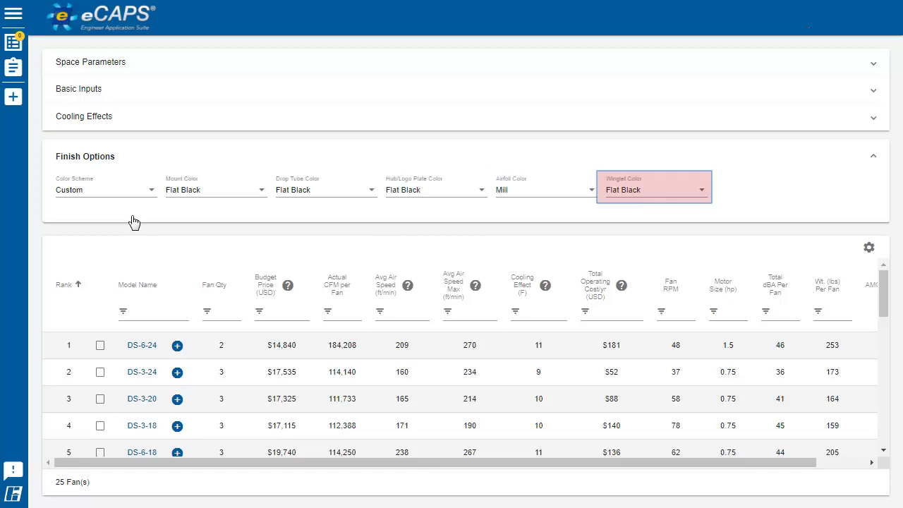
click(140, 347)
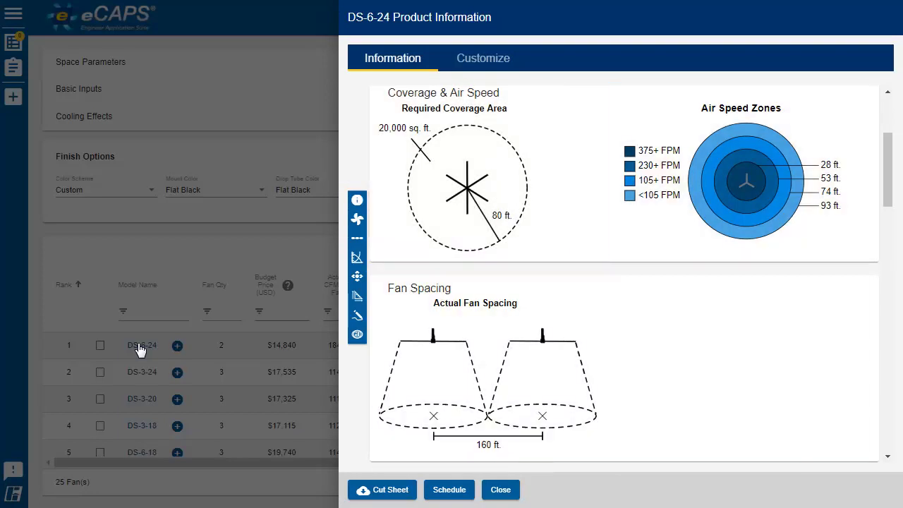
click(893, 268)
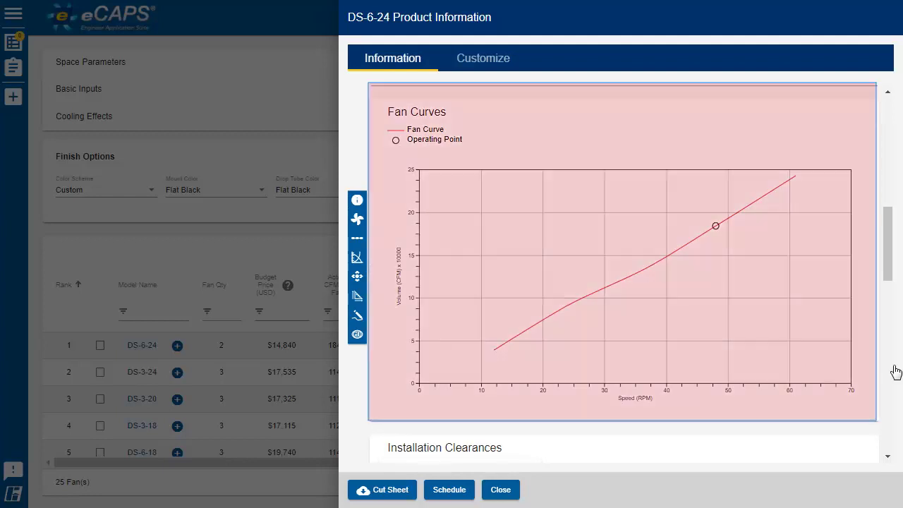
click(895, 371)
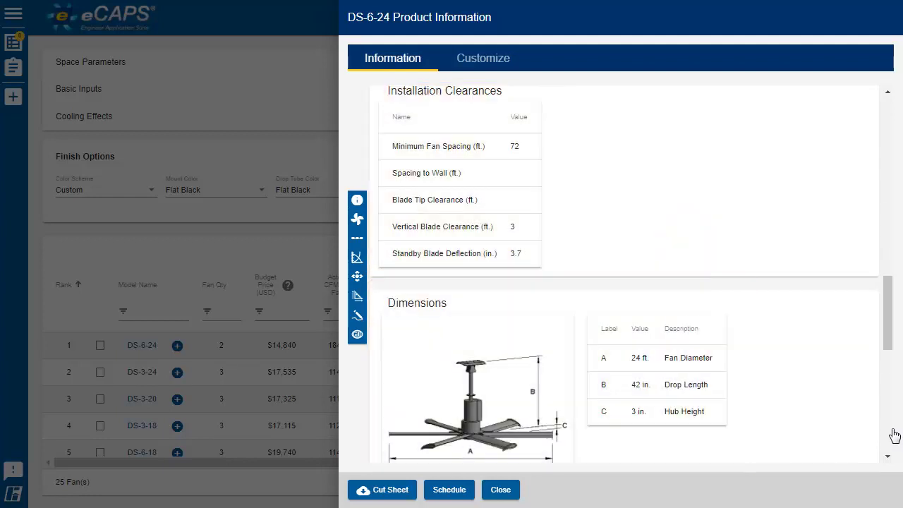
click(894, 435)
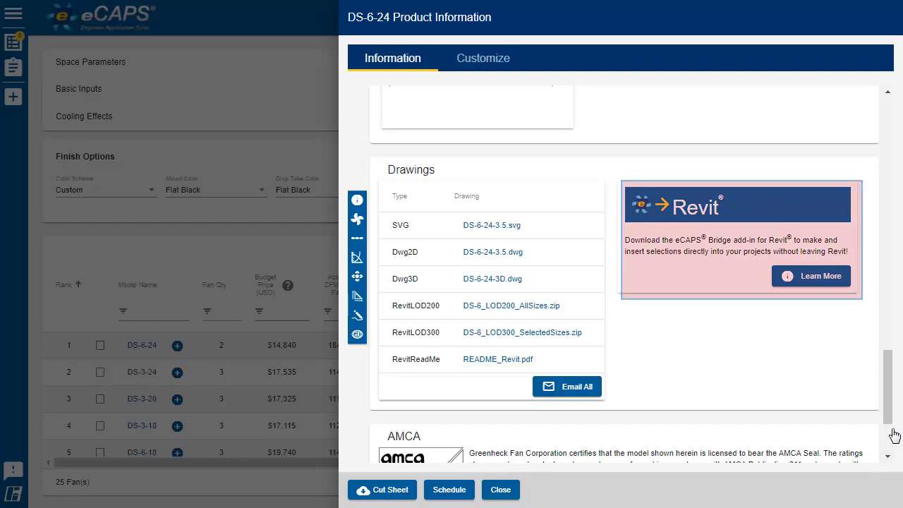
click(385, 489)
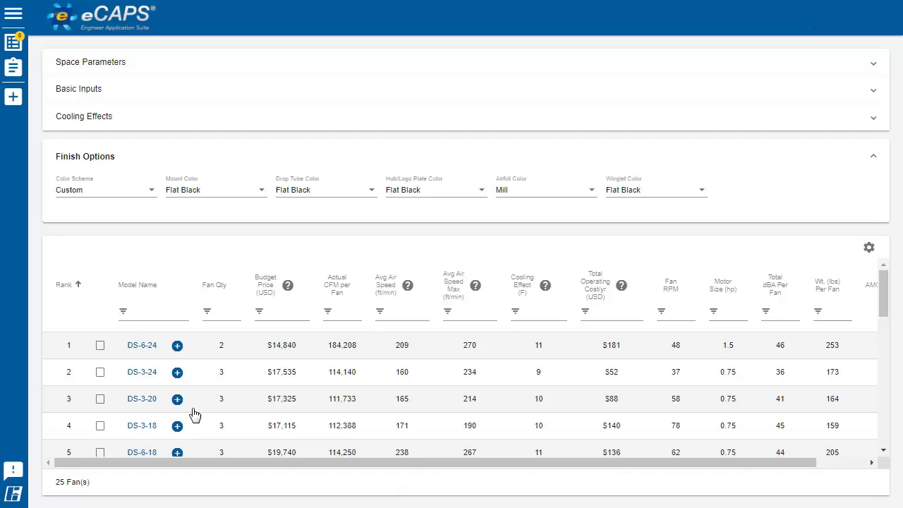
Step: Schedule one DS-6-24 fan with the tag 'BIG FAN 1'
click(177, 346)
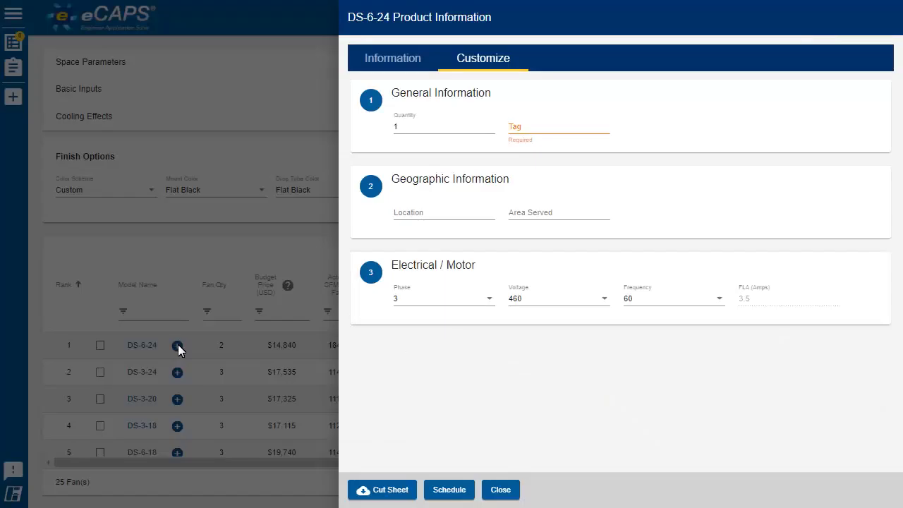
click(552, 128)
text(BIG FAN 1)
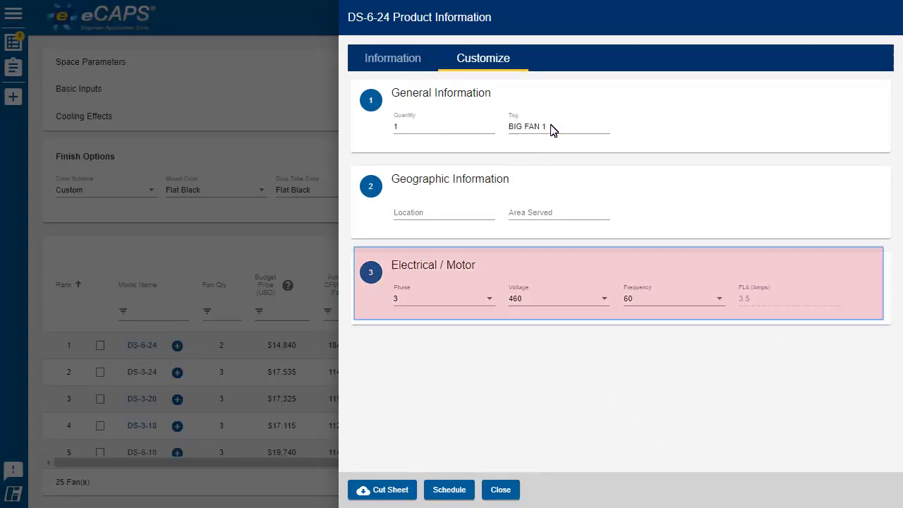
click(445, 483)
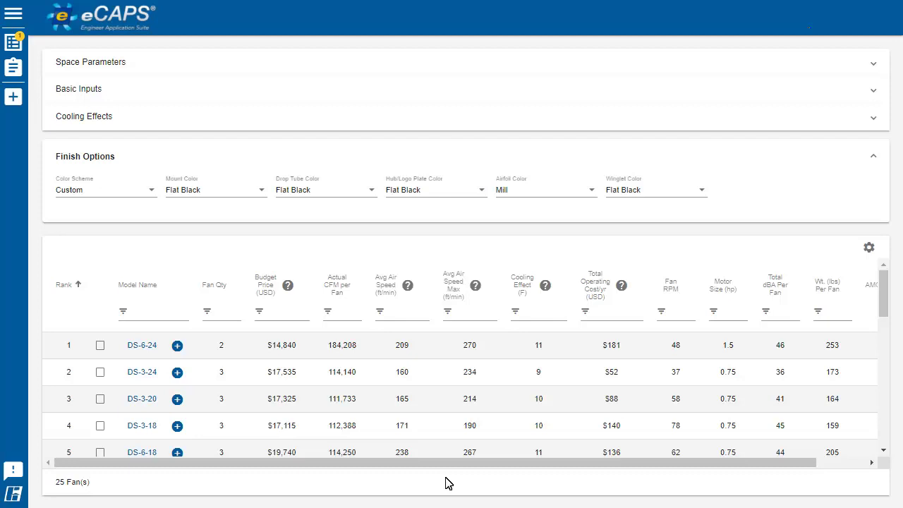
Step: Add the optional temp/humidity sensor note to BIG FAN 1 in the job schedule
click(14, 44)
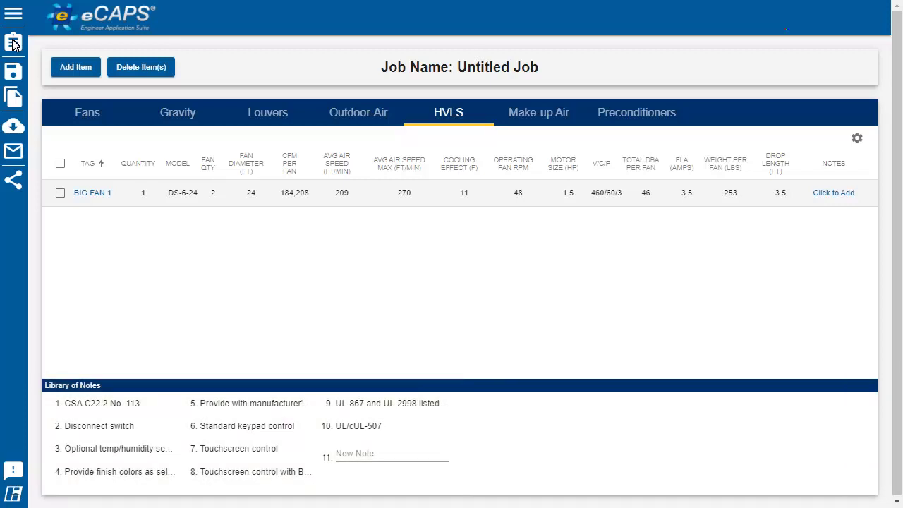
click(825, 202)
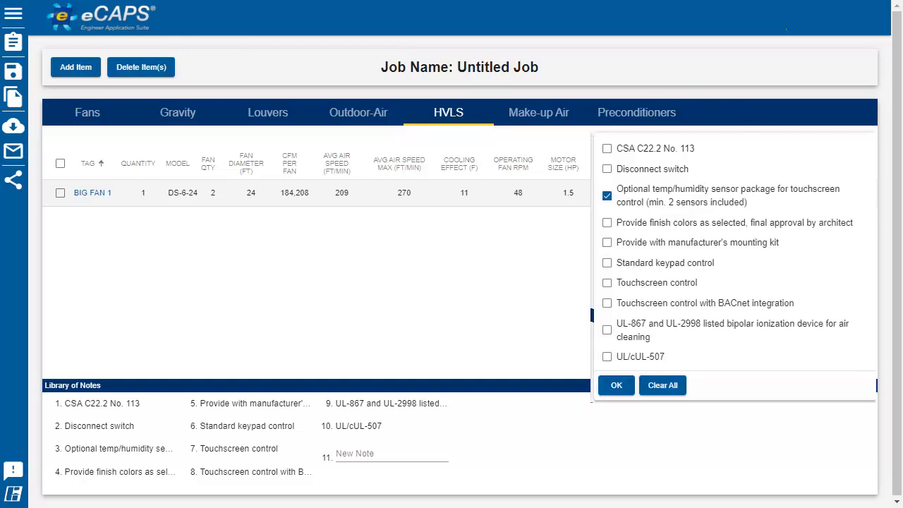
key(Return)
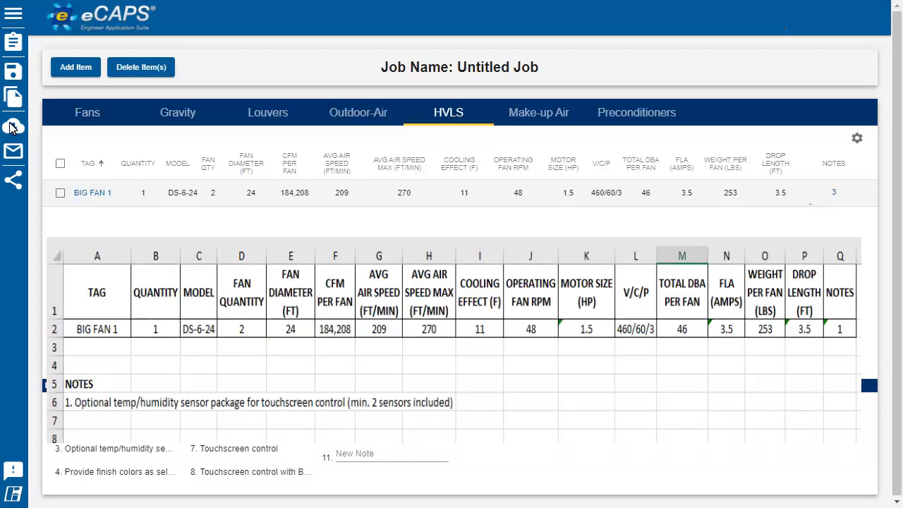
Step: Return to the eCAPS home page of fan categories
click(10, 127)
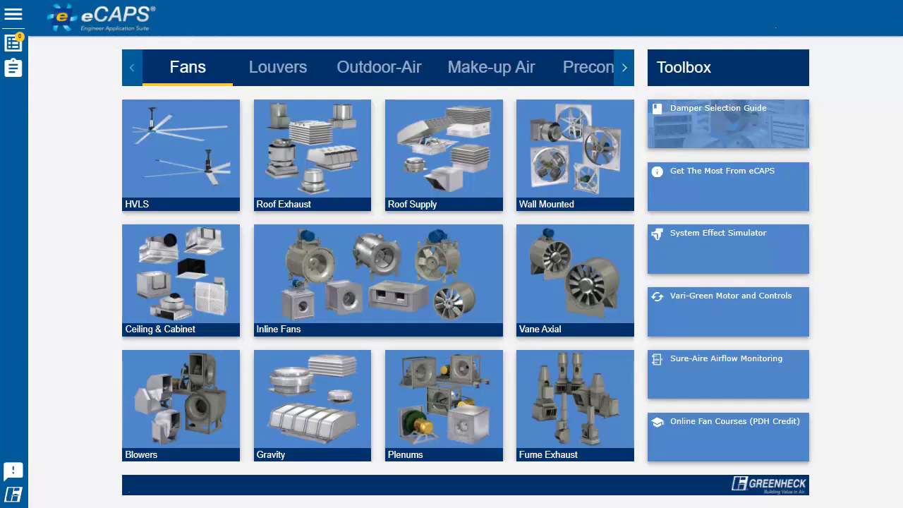